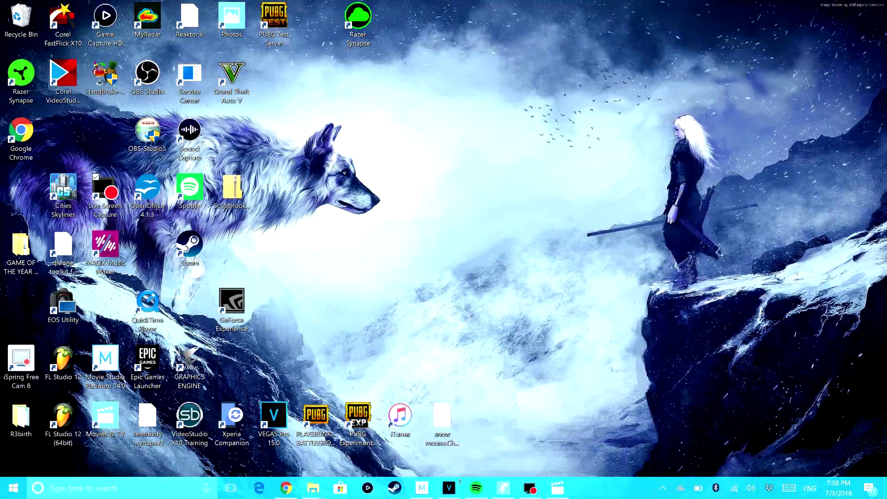
Bring the VEGAS Pro 15.0 project window back to the front from the taskbar
mouse_move(447, 482)
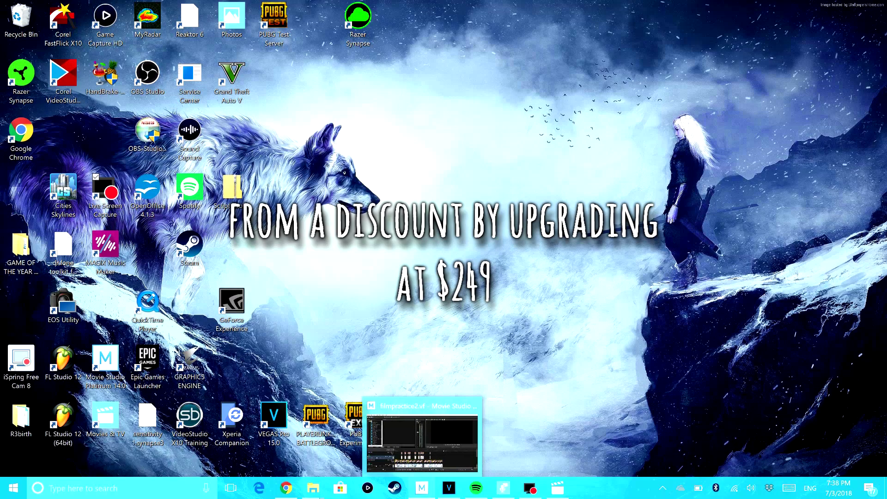
mouse_move(427, 419)
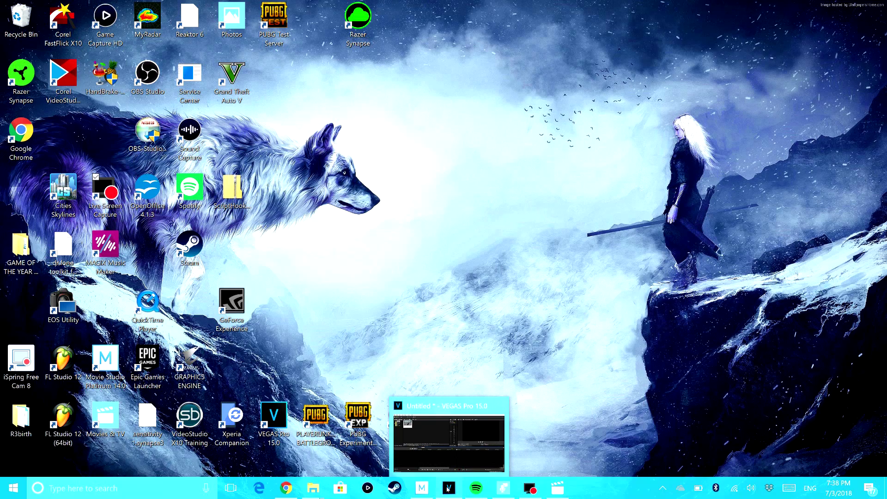
left_click(448, 489)
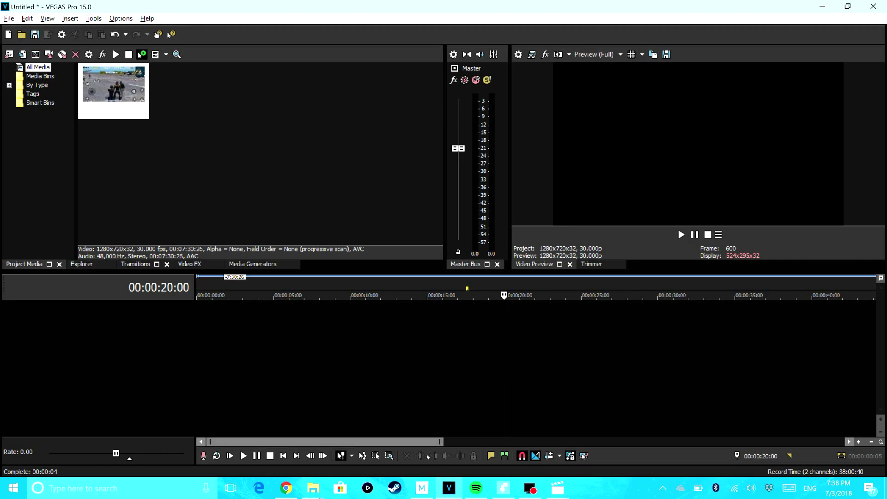
mouse_move(426, 489)
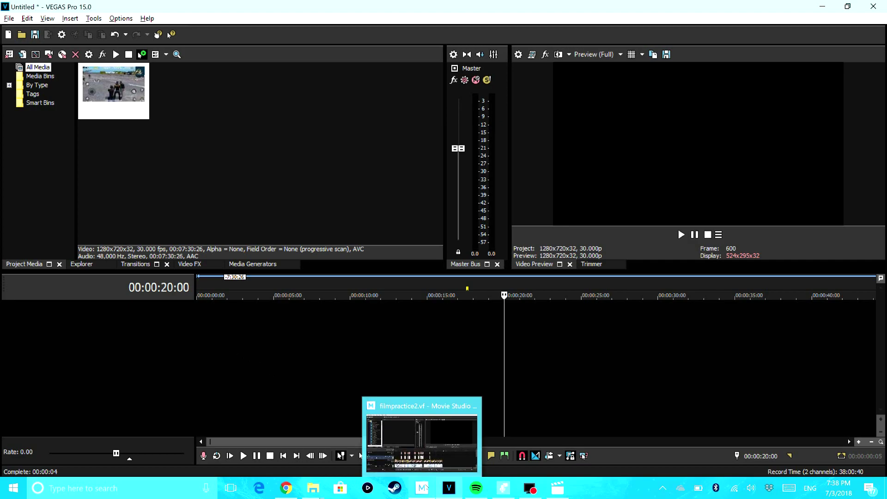
mouse_move(429, 470)
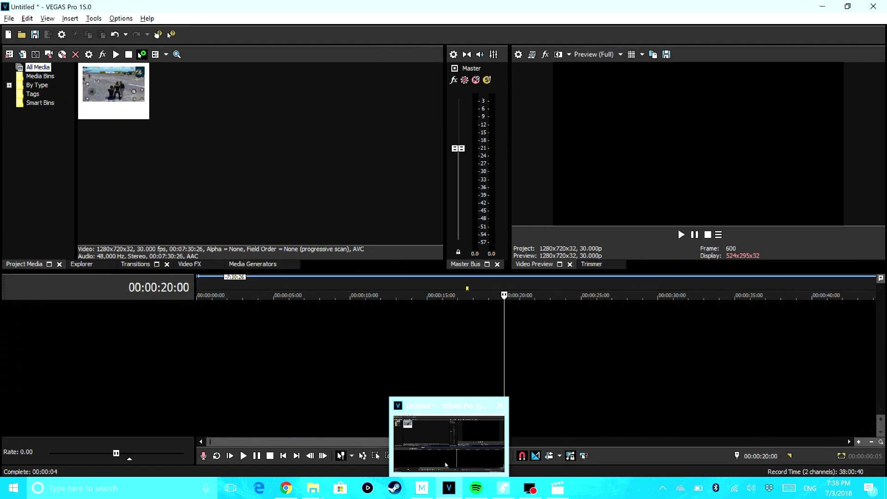
left_click(446, 464)
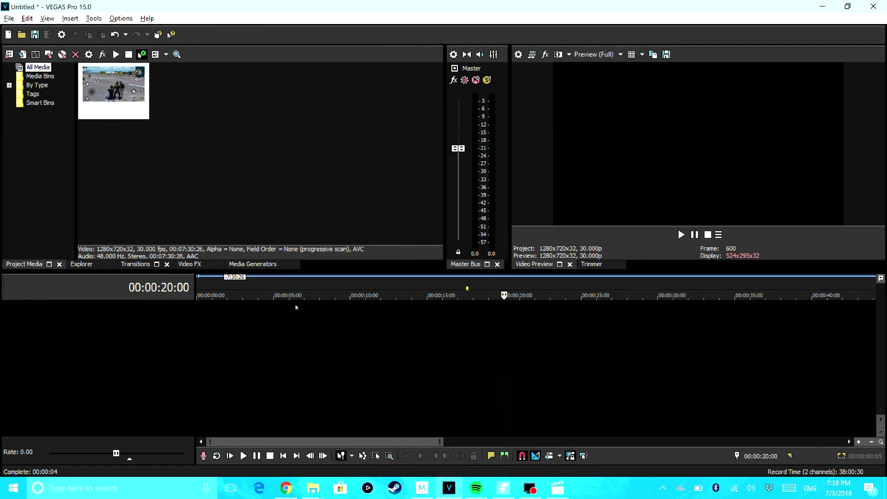
Add pubg2.MP4 to the timeline and drop the Color Corrector video effect onto it
left_click_drag(108, 94, 192, 319)
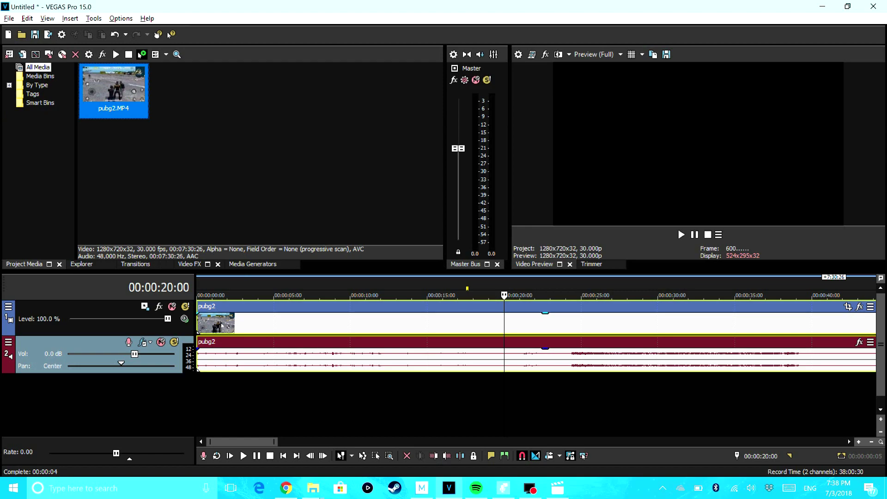
left_click(221, 325)
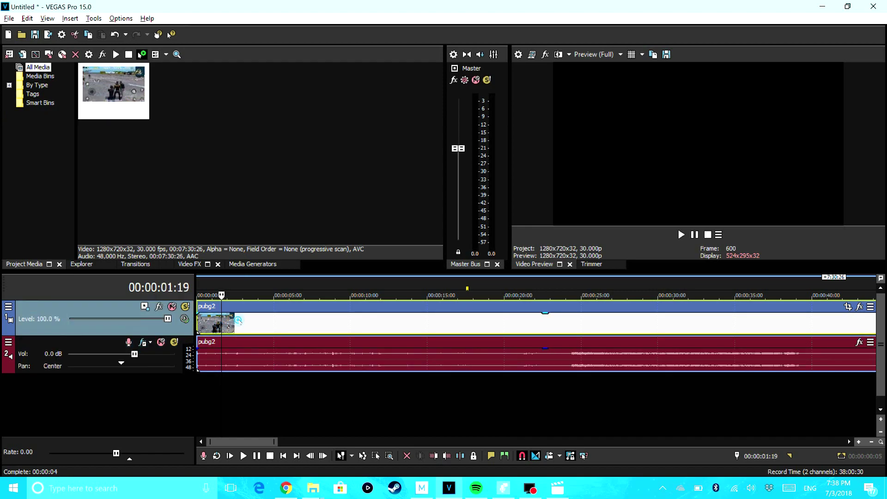
left_click(239, 320)
left_click(181, 264)
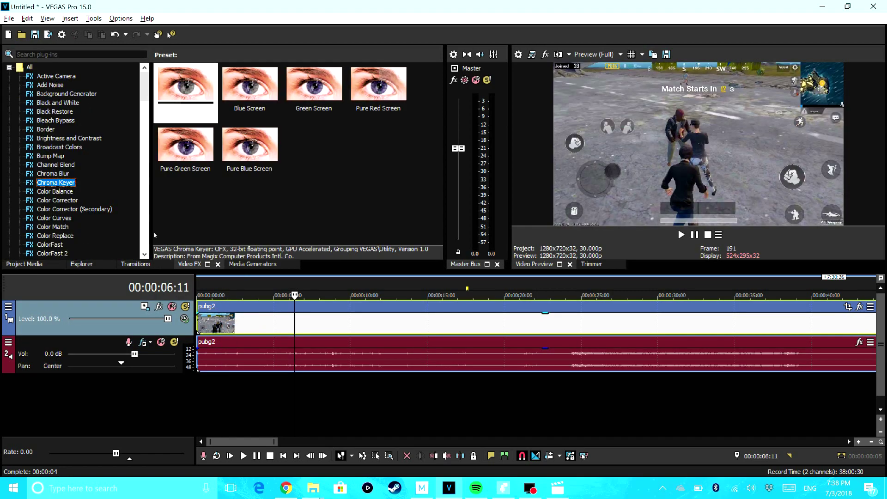
left_click(75, 202)
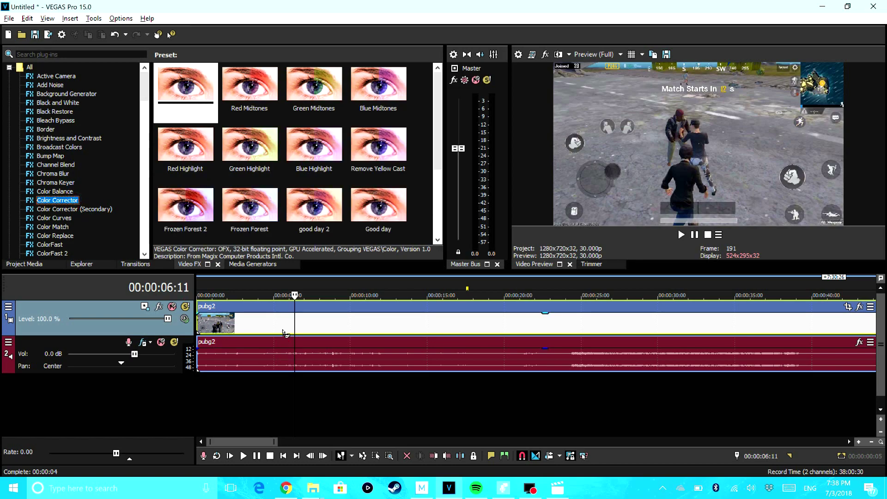
left_click_drag(283, 333, 284, 331)
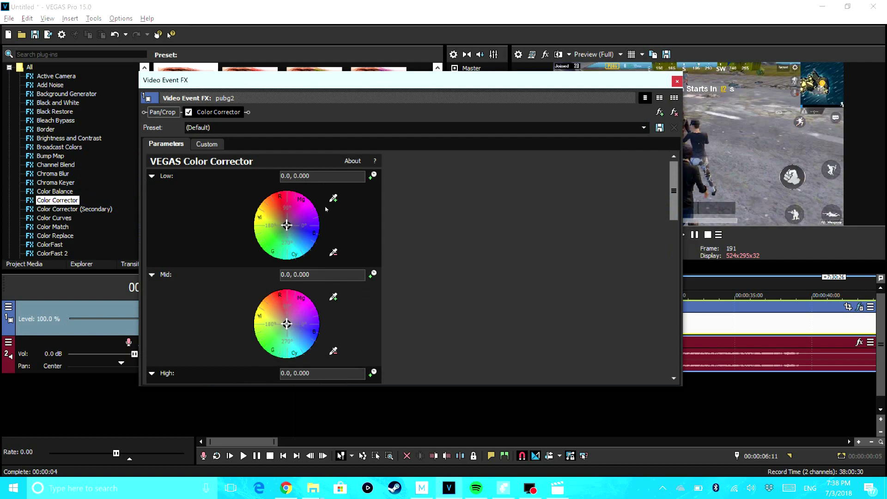
Enter Saturation 2, nudge it to about 2.1, and raise Gamma to about 1.4
scroll(398, 282, "down", 5)
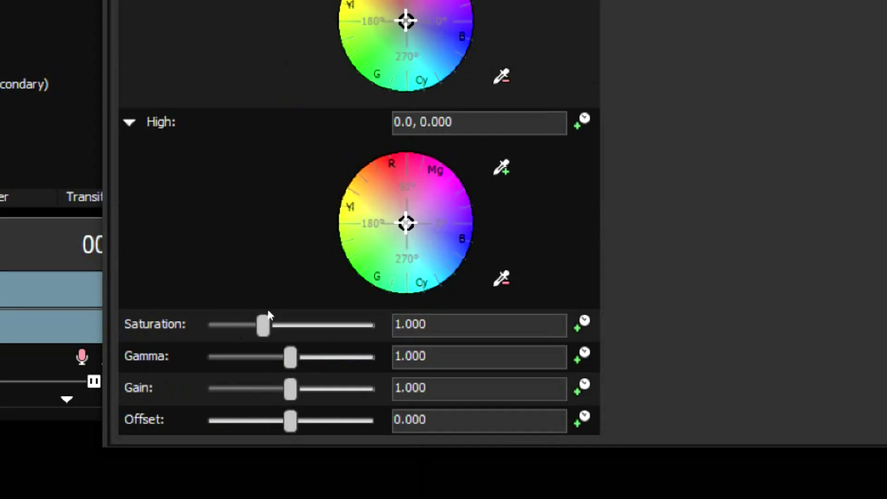
left_click(411, 337)
key("BackSpace")
type("2")
key("Return")
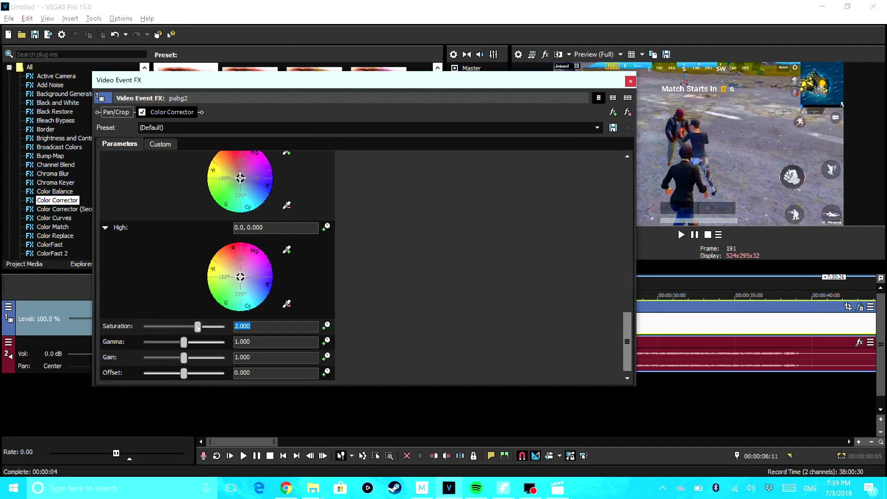
left_click_drag(224, 327, 199, 331)
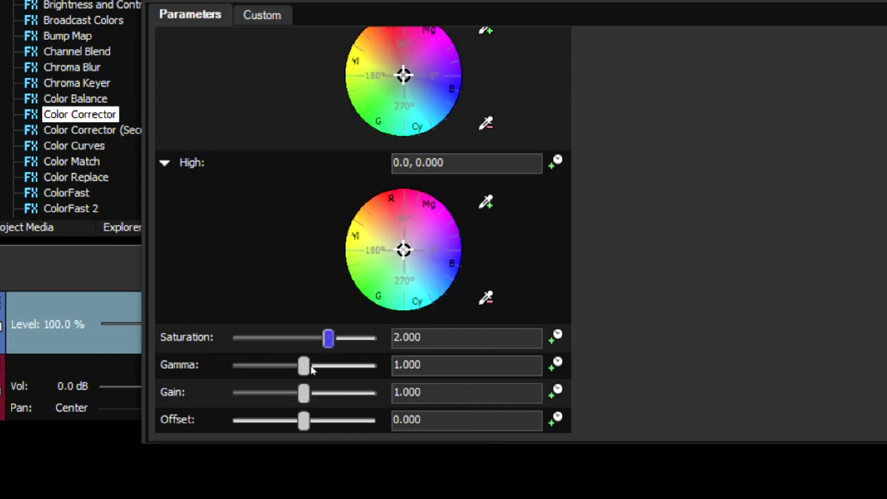
left_click_drag(305, 366, 332, 343)
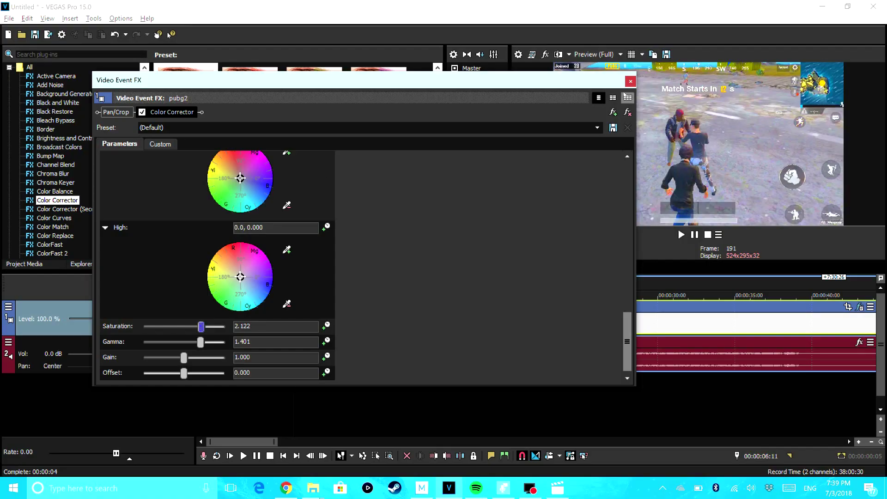
left_click_drag(571, 90, 877, 266)
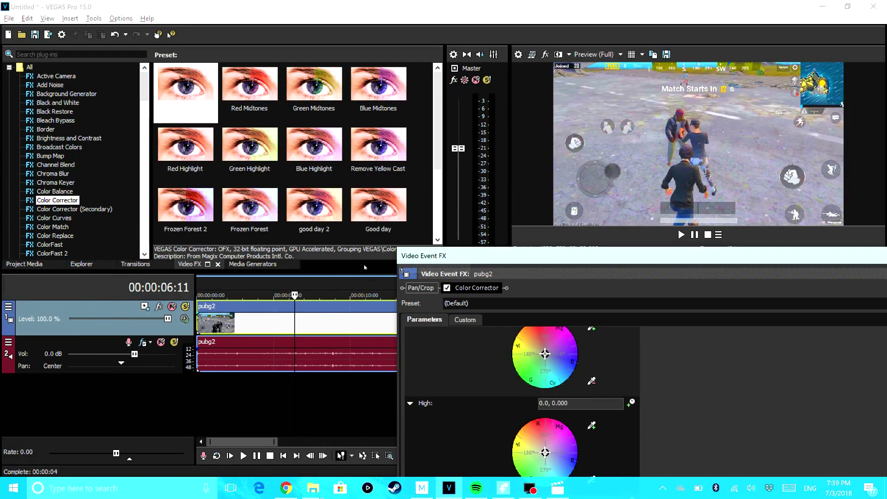
Search the Video FX list for 'sharpen' and select the Sharpen plug-in to show its presets
scroll(78, 200, "down", 10)
scroll(77, 201, "down", 15)
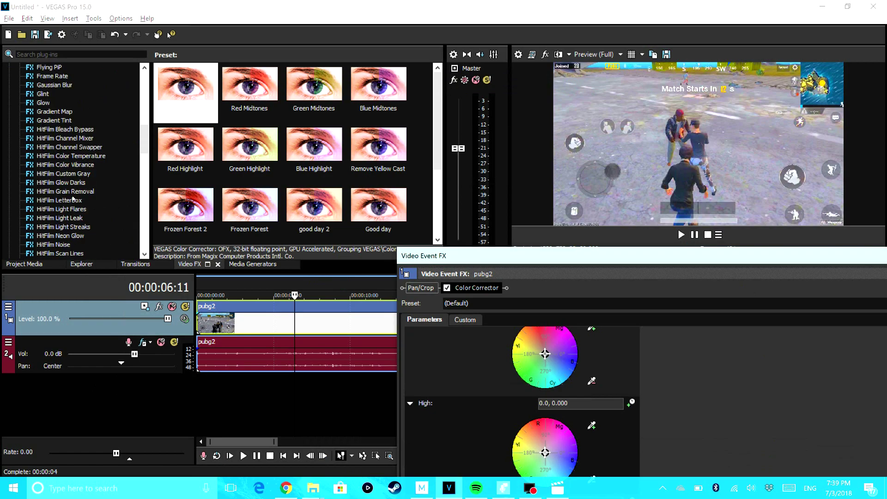
scroll(73, 193, "down", 2)
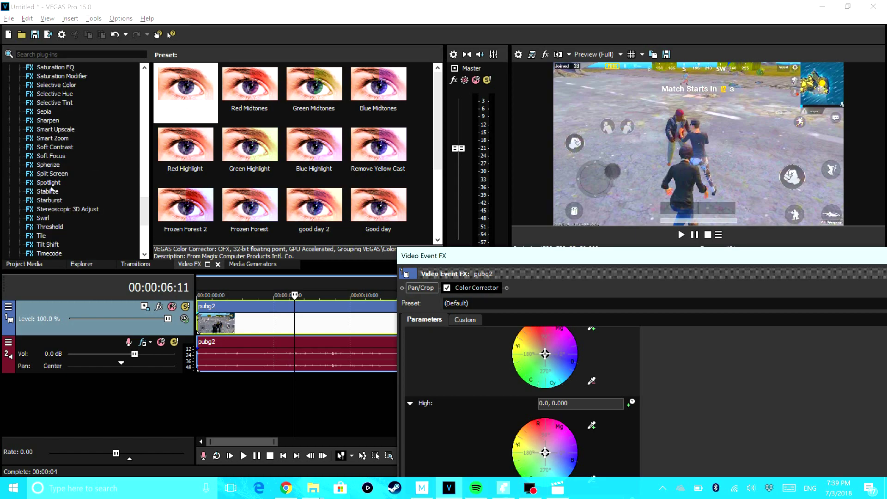
left_click(46, 54)
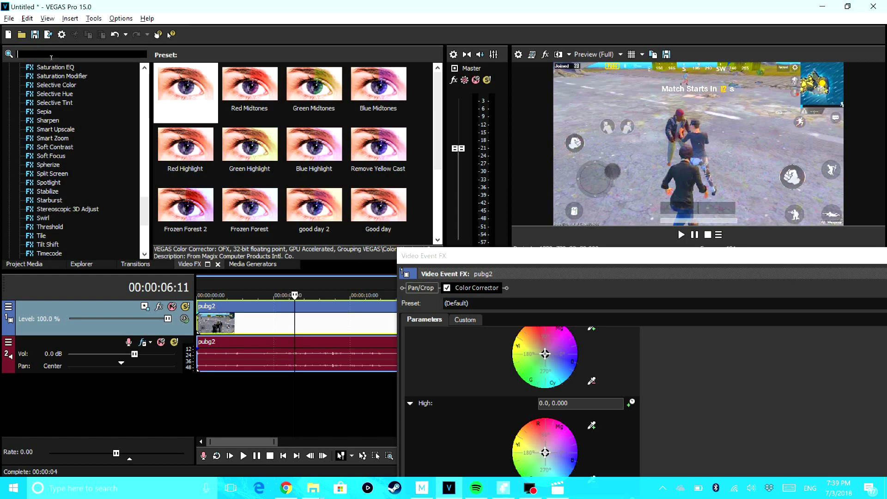
type("sharpen")
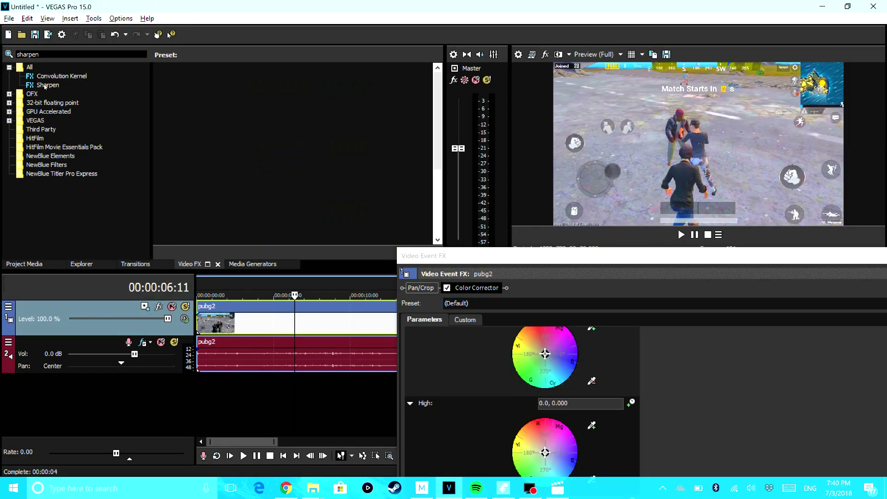
left_click(45, 85)
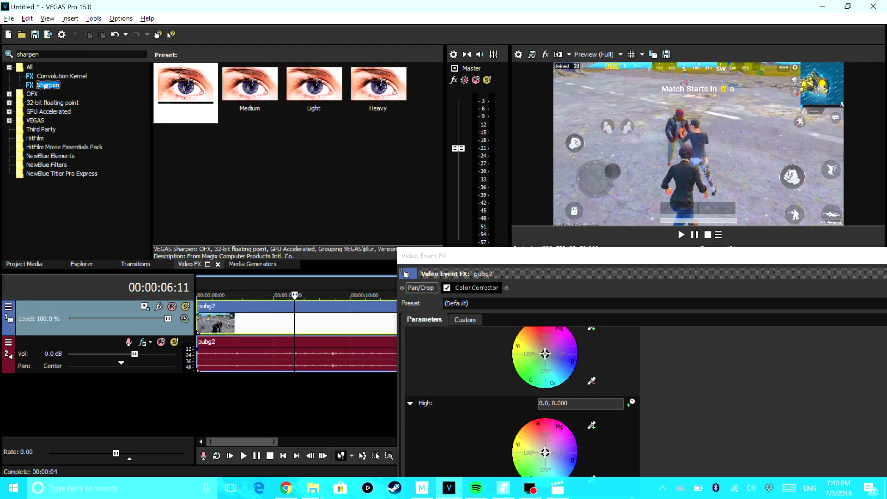
Add Sharpen after Color Corrector on the pubg2 clip and set its Amount to 0.510
left_click_drag(187, 102, 450, 280)
left_click_drag(510, 294, 145, 51)
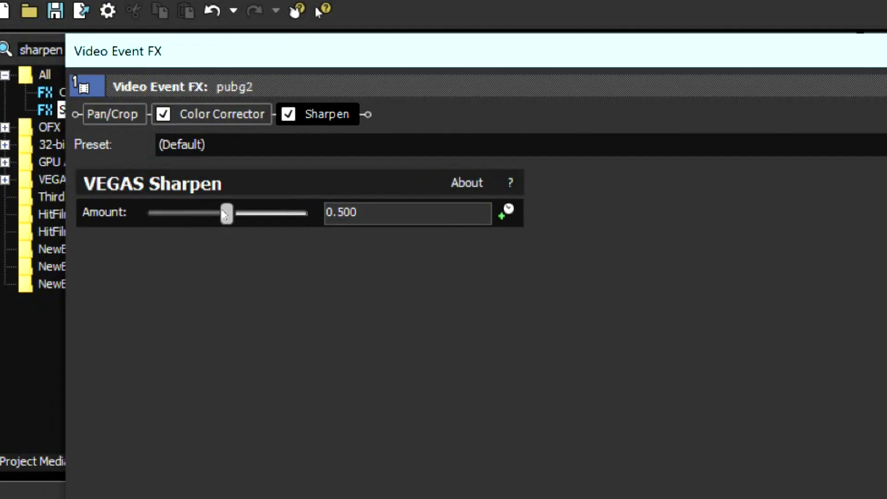
left_click_drag(224, 213, 372, 200)
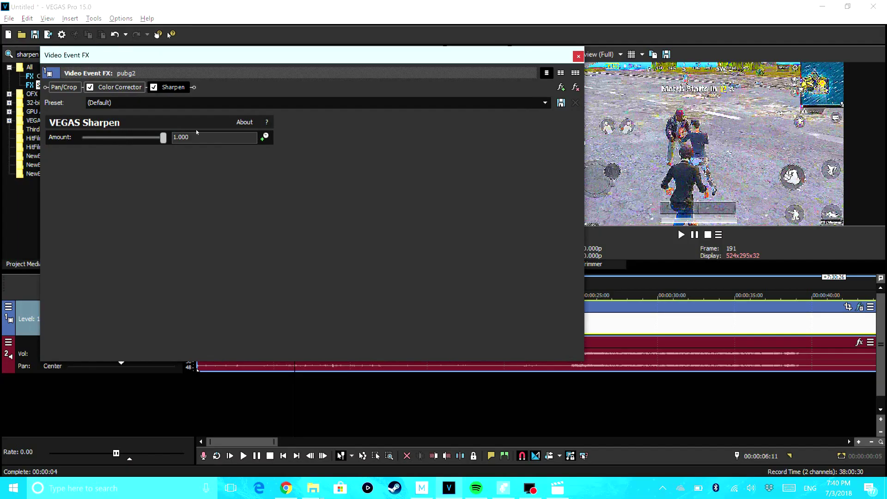
left_click_drag(196, 131, 121, 150)
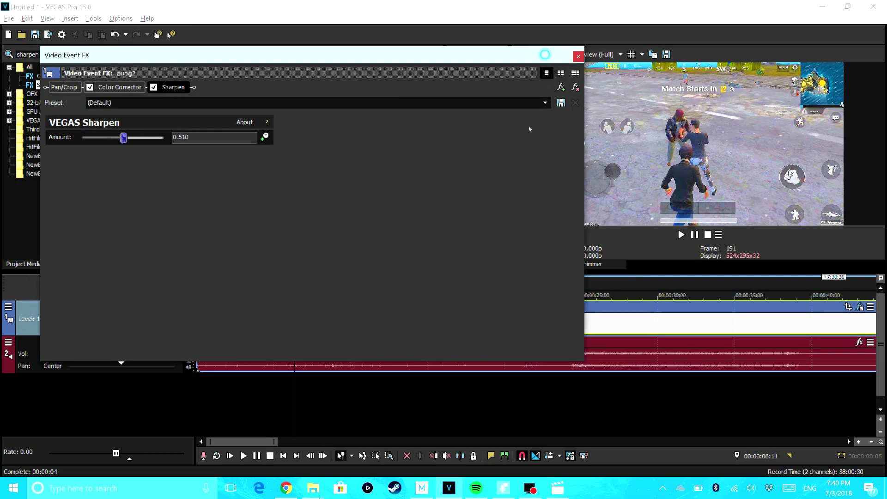
left_click_drag(546, 55, 521, 206)
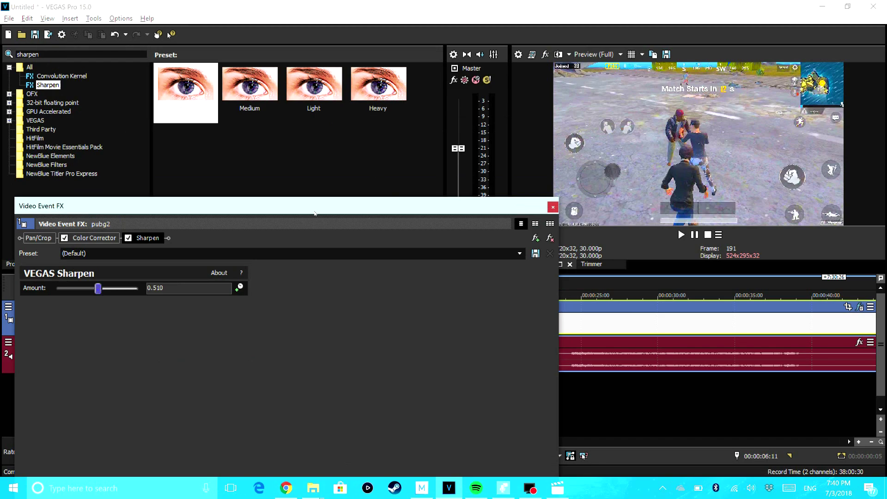
left_click_drag(314, 214, 311, 191)
Search 'black', add Black Restore to the clip, and set its Threshold to about 0.54
left_click_drag(222, 185, 394, 287)
left_click(94, 61)
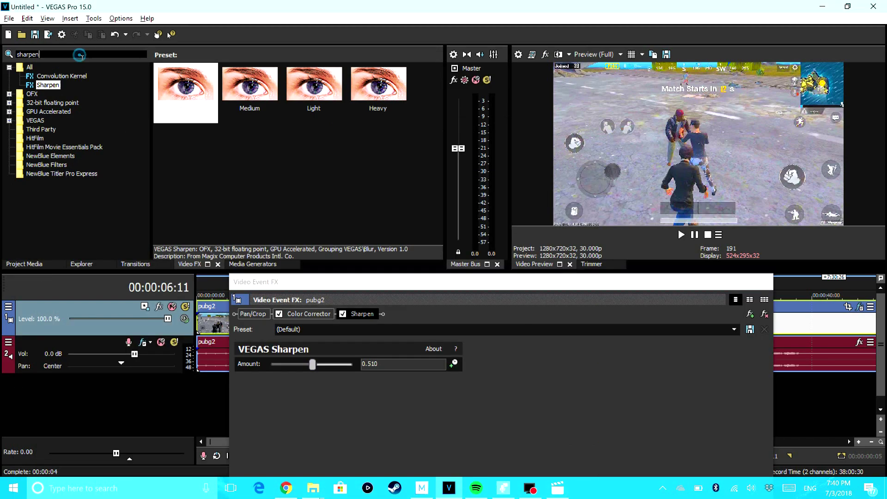
key("BackSpace")
key("BackSpace")
key("BackSpace")
key("BackSpace")
key("BackSpace")
key("BackSpace")
key("BackSpace")
type("blac")
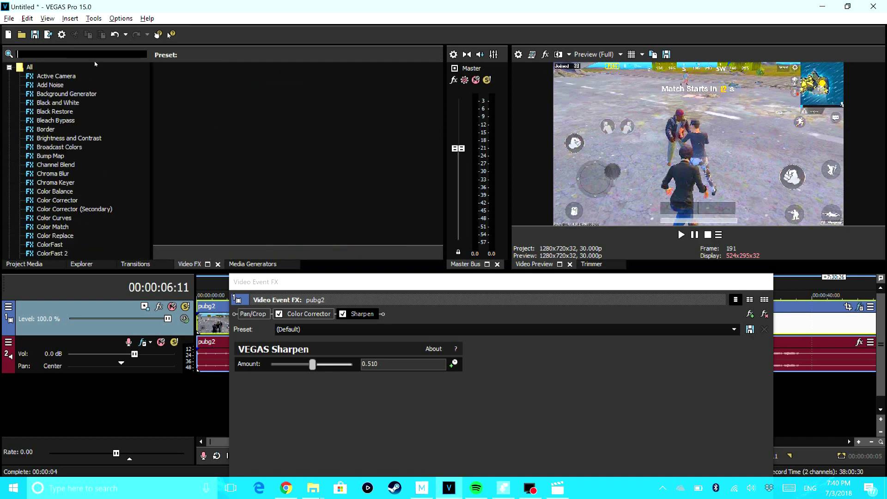
type("k")
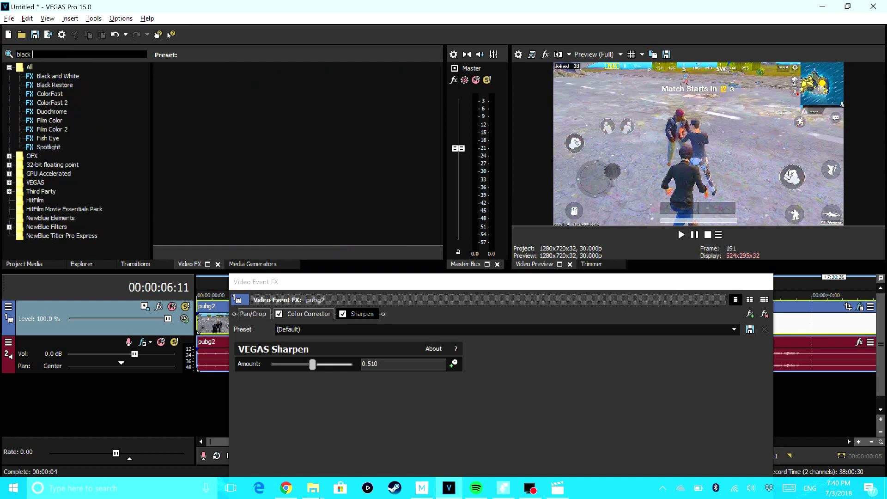
left_click(65, 85)
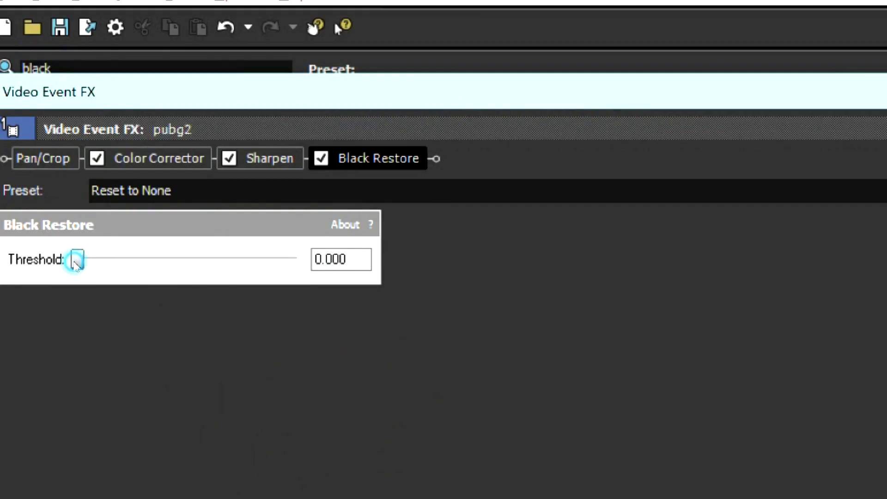
left_click_drag(42, 145, 52, 147)
left_click_drag(98, 268, 170, 265)
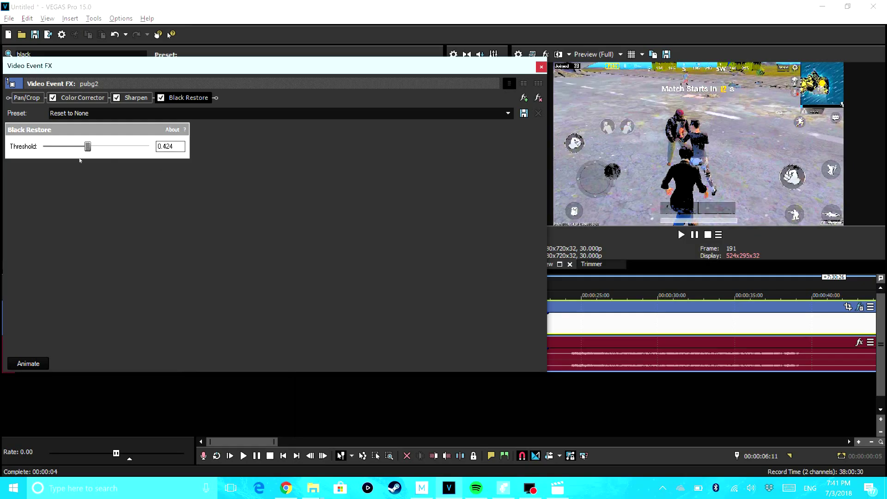
left_click_drag(79, 160, 102, 150)
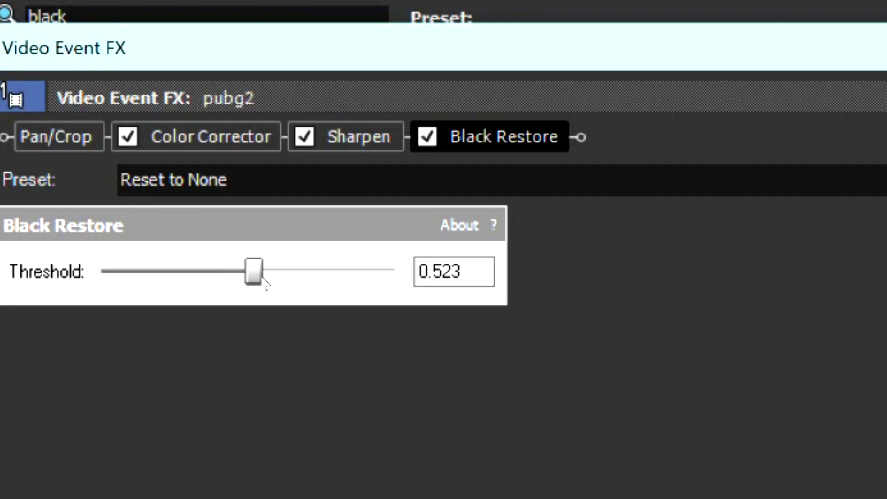
mouse_move(264, 278)
left_mouse_down()
mouse_move(256, 277)
mouse_move(274, 279)
mouse_move(266, 283)
left_mouse_up()
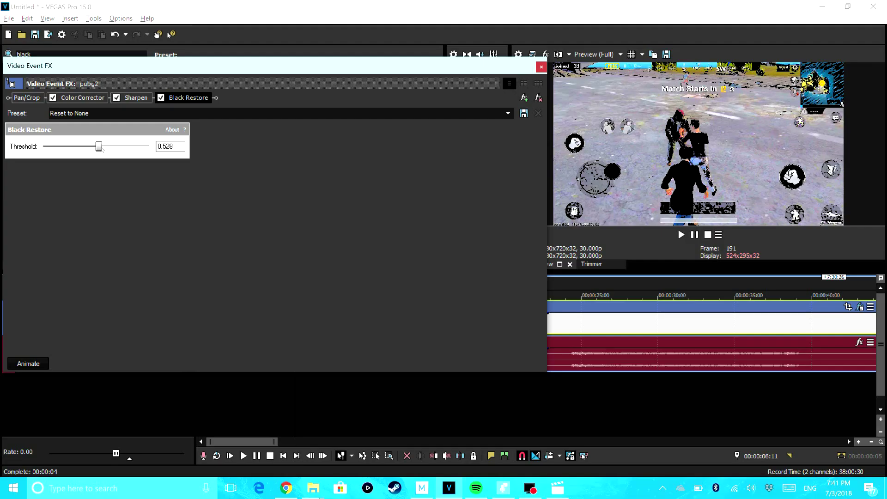
left_click_drag(102, 150, 100, 147)
Lower the Color Corrector gamma to 1.279
left_click(83, 98)
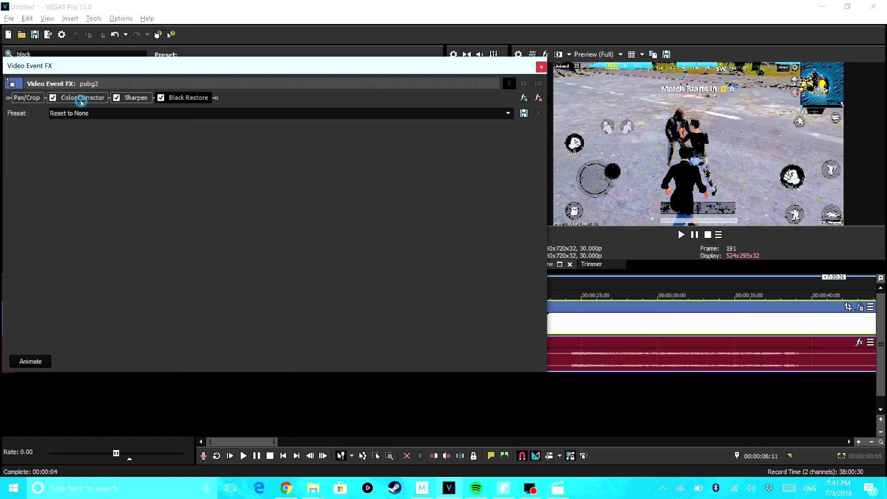
scroll(102, 187, "down", 5)
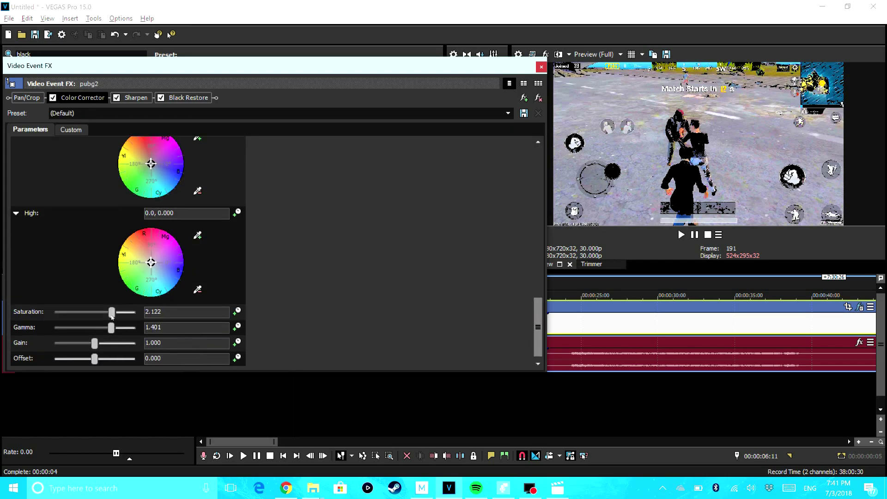
mouse_move(112, 332)
left_mouse_down()
mouse_move(98, 332)
mouse_move(107, 332)
left_mouse_up()
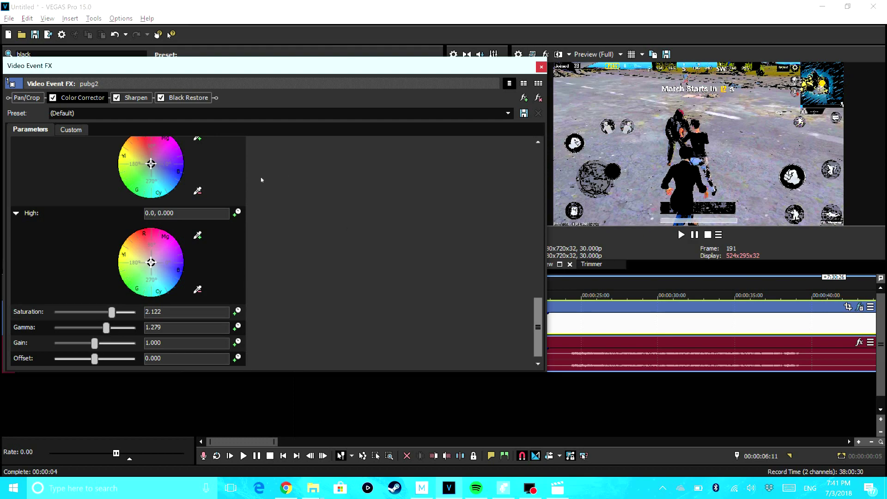
Close the Video Event FX window and play the timeline to preview the effects
left_click_drag(486, 71, 506, 267)
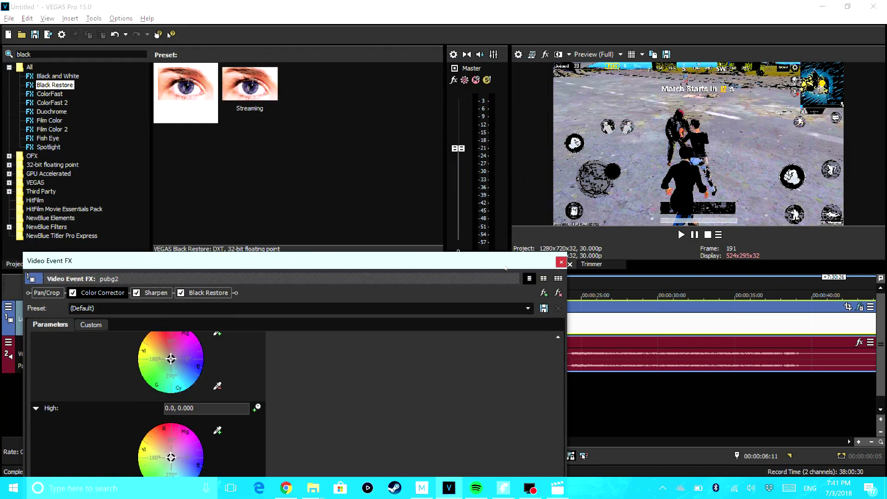
left_click(560, 261)
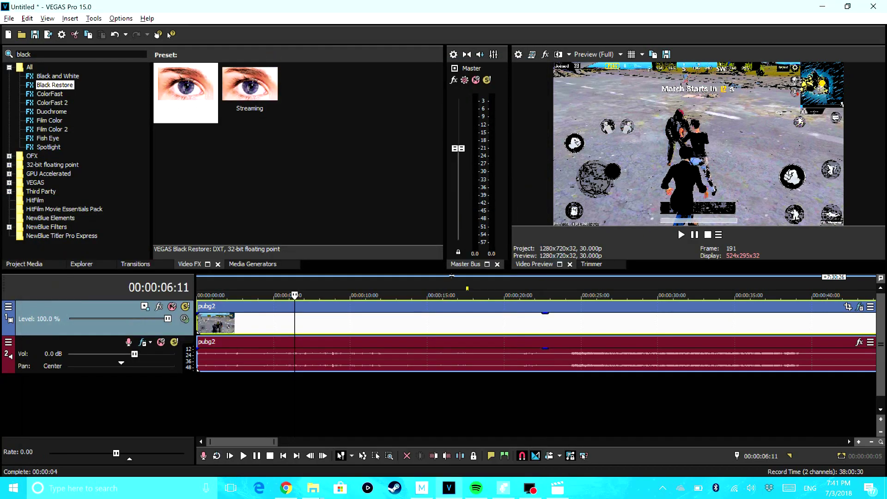
key("space")
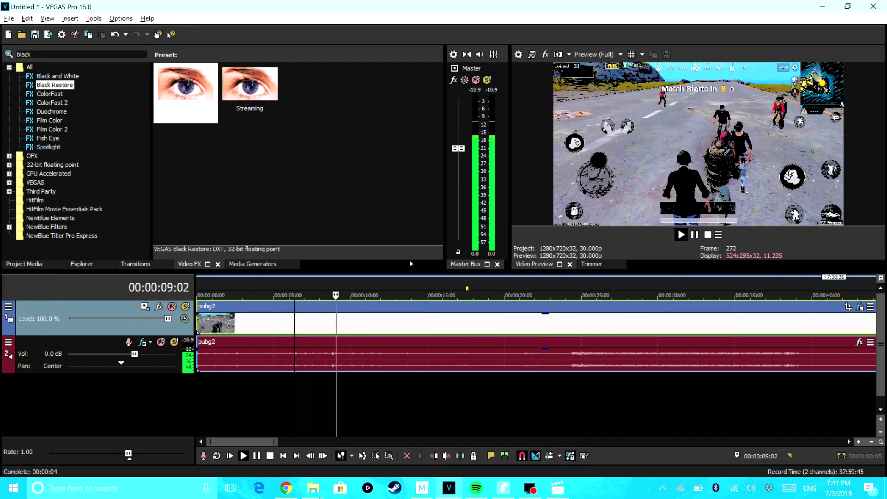
key("Return")
Set preview quality to Draft (Full) and replay, stopping at 00:00:14:17
left_click(579, 57)
mouse_move(594, 65)
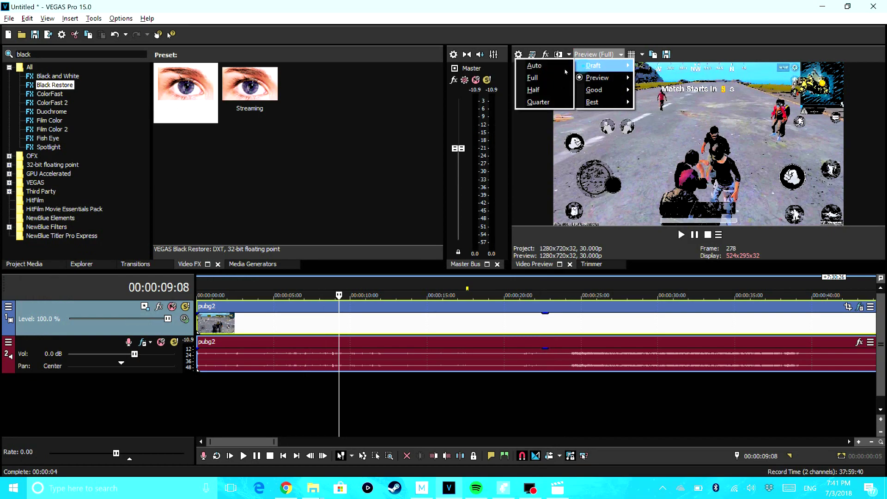
left_click(532, 75)
key("space")
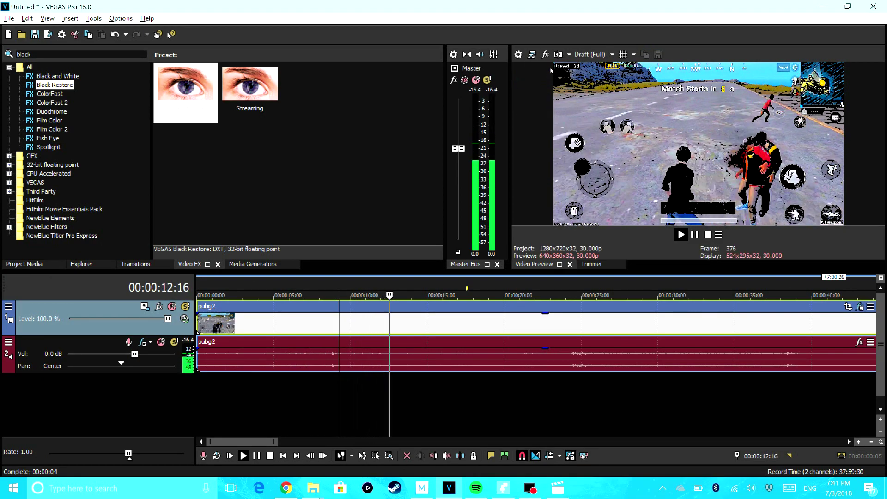
key("Return")
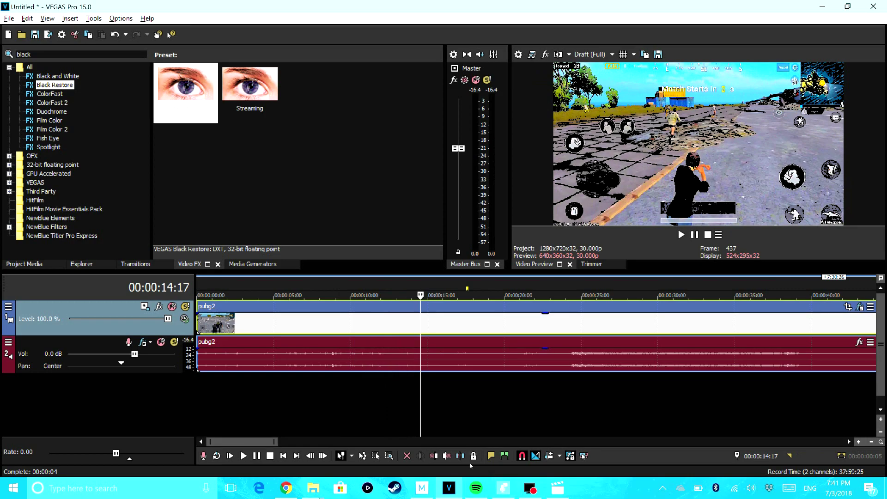
Switch to Movie Studio and open PUBG cartoon.vf, accepting the suggested media location
mouse_move(427, 489)
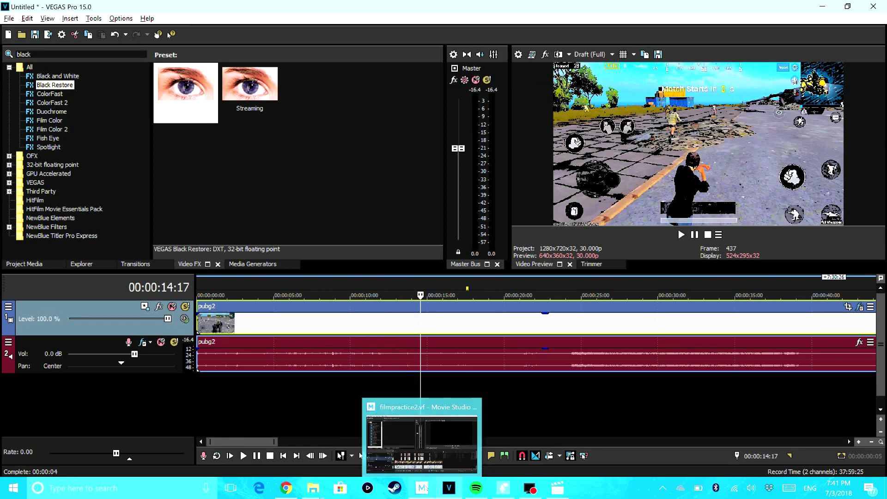
left_click(424, 443)
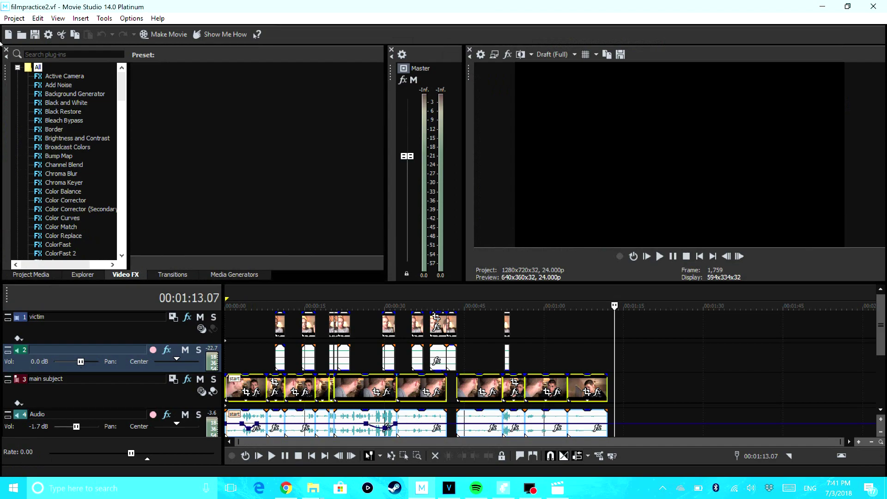
left_click(13, 18)
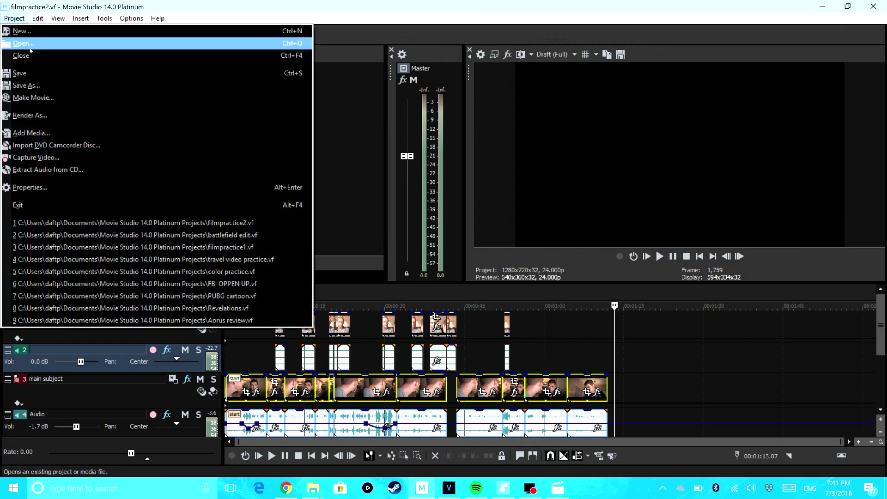
left_click(30, 46)
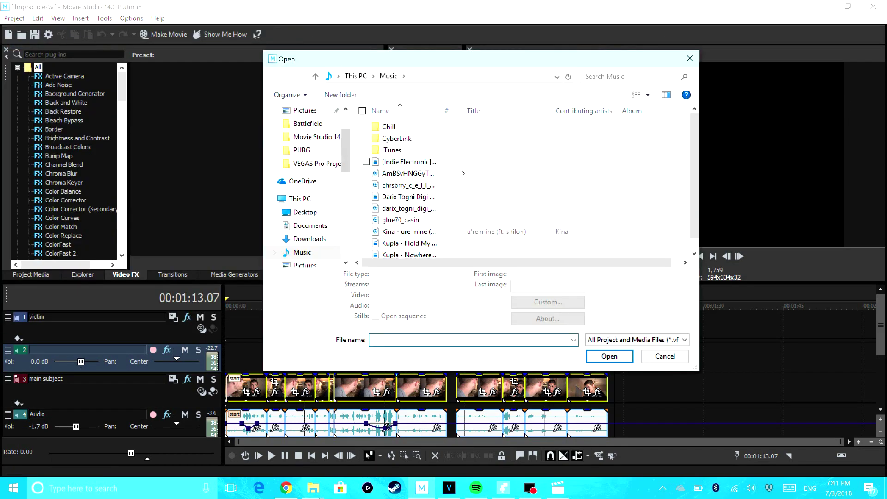
scroll(375, 194, "down", 1)
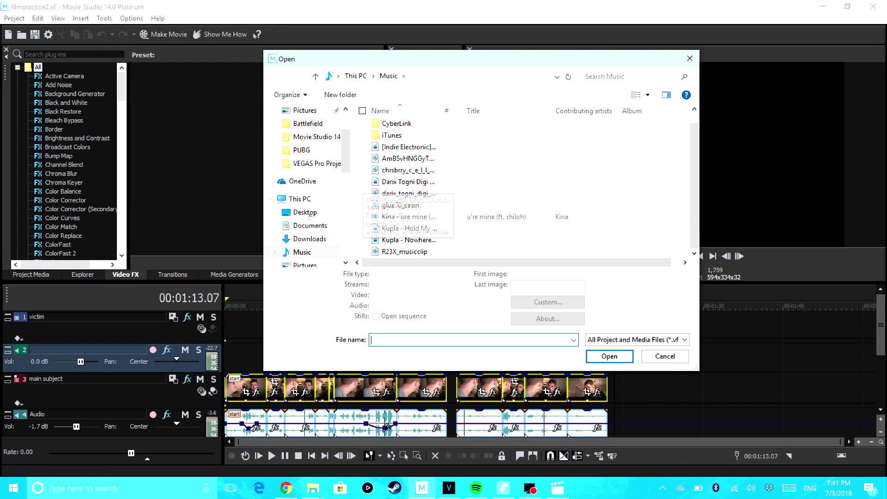
scroll(296, 182, "up", 2)
double_click(304, 210)
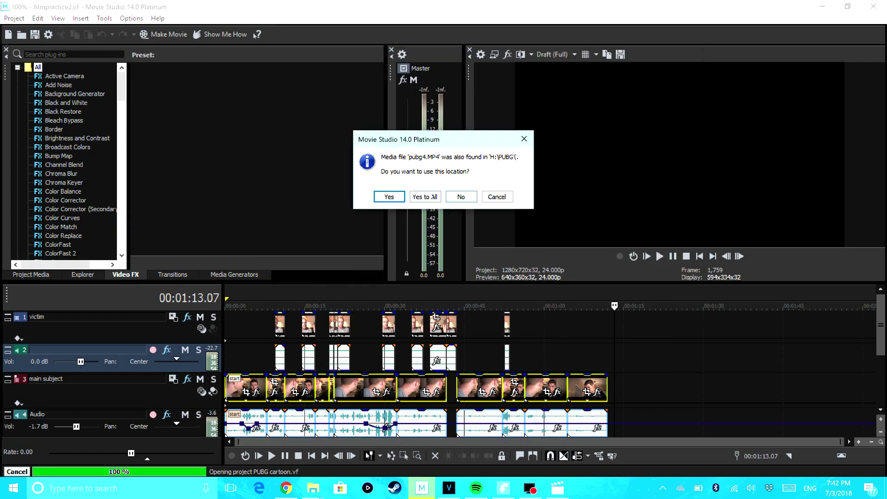
left_click(427, 196)
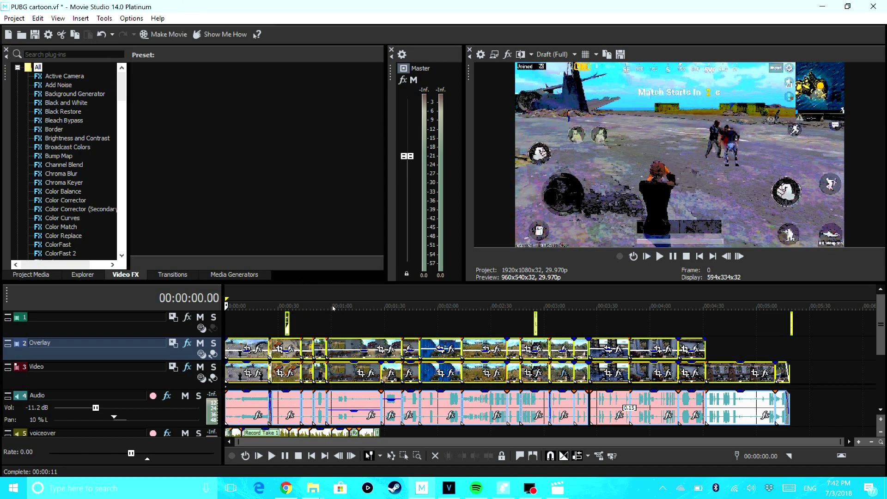
Move the cursor to 00:01:10.03 and show the Overlay track's HitFilm Cartoon settings
left_click_drag(332, 308, 349, 307)
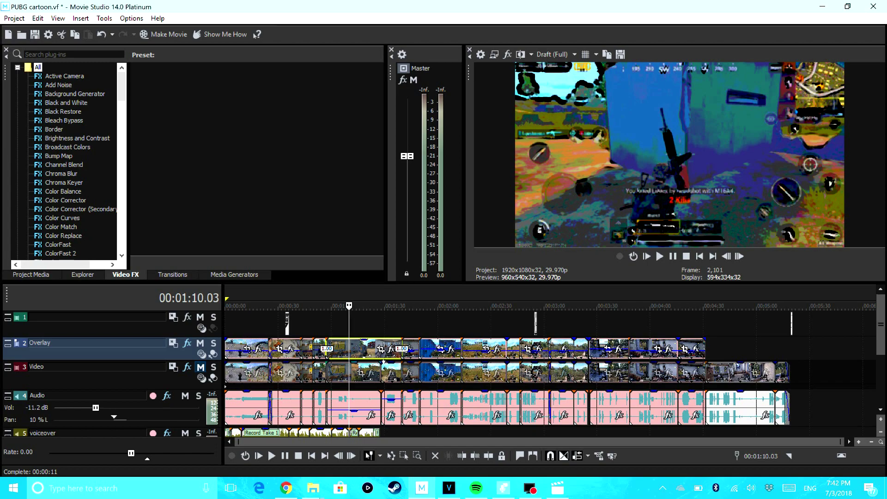
left_click(186, 346)
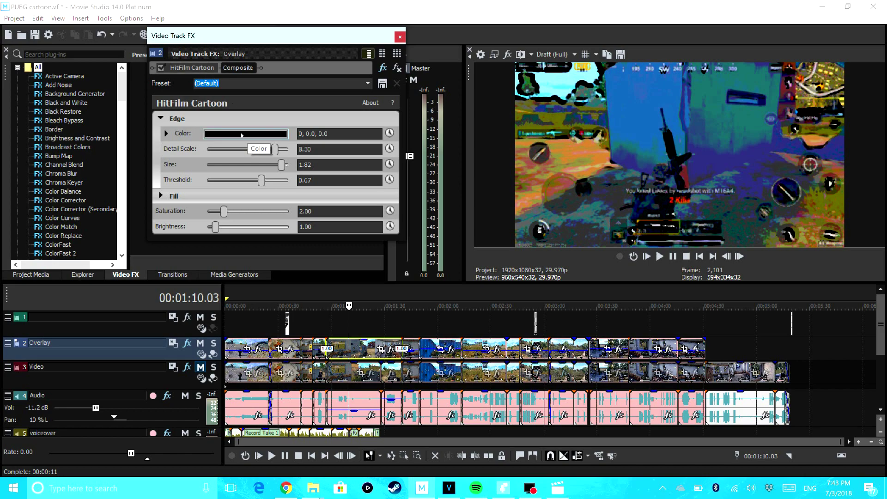
Try the (Default) cartoon preset and a 3.61 Detail Scale, then undo to the earlier settings
left_click(365, 85)
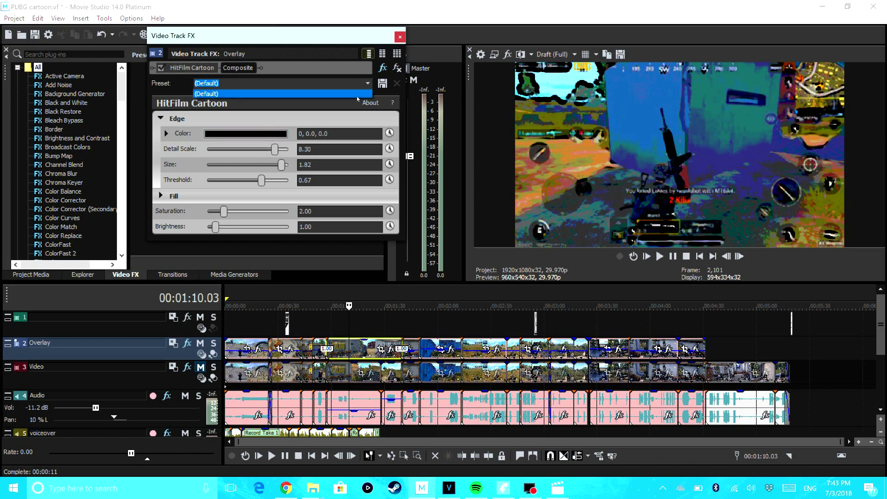
left_click(357, 94)
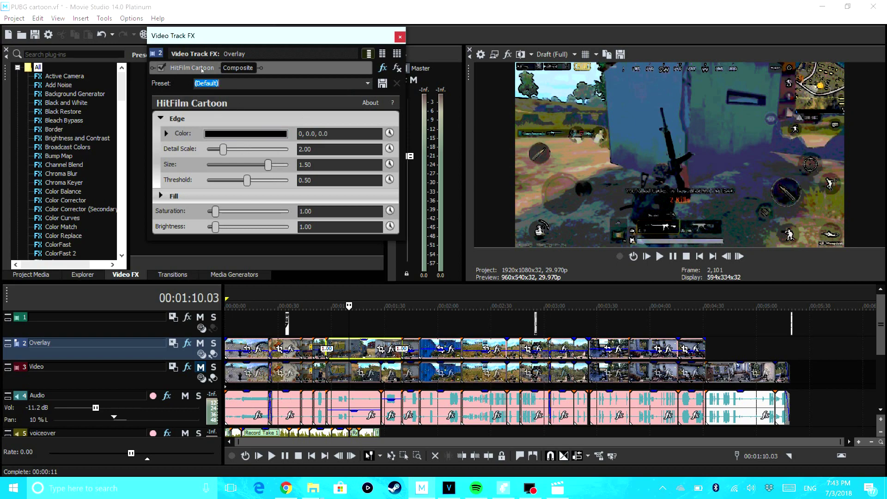
scroll(85, 144, "down", 11)
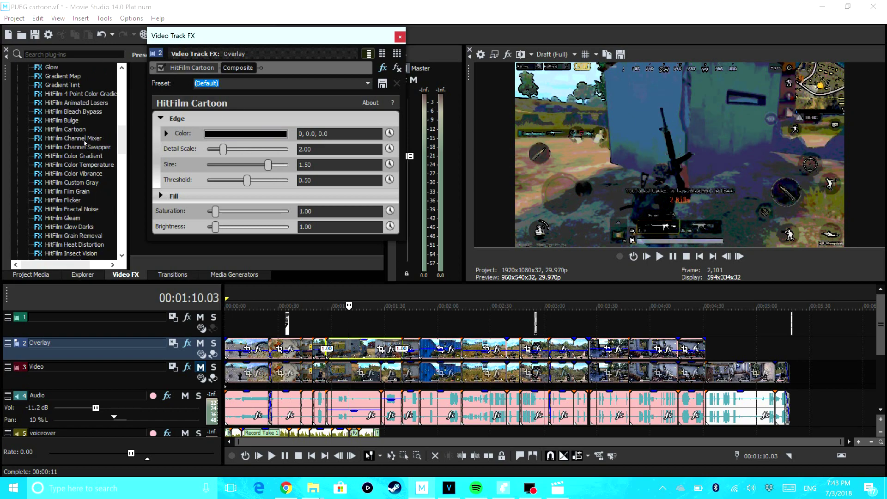
left_click(79, 131)
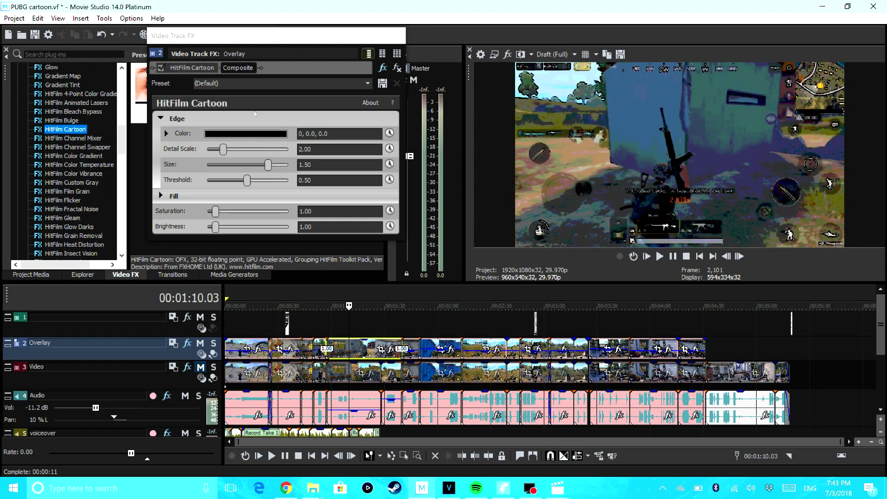
left_click_drag(261, 35, 370, 149)
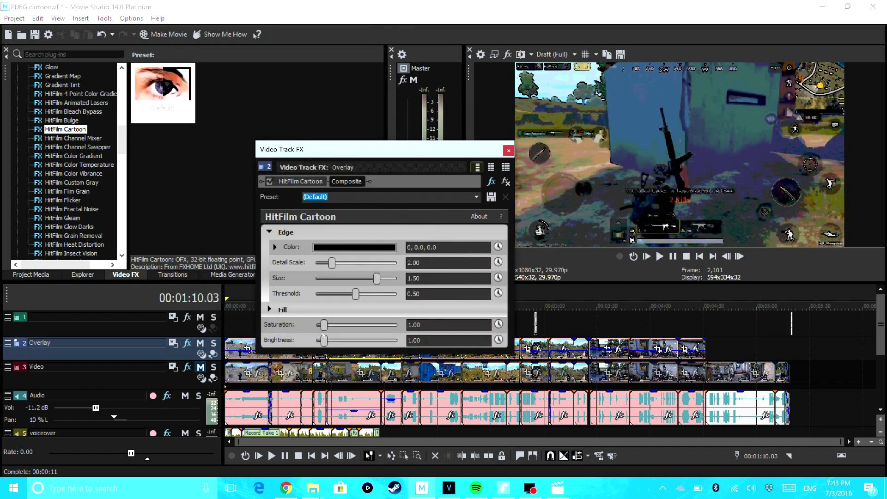
left_click_drag(338, 153, 248, 47)
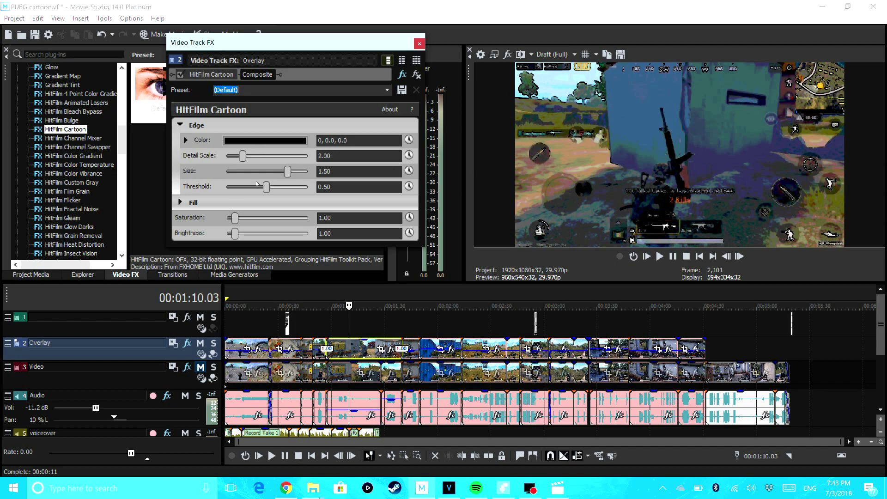
mouse_move(242, 156)
left_mouse_down()
mouse_move(267, 155)
mouse_move(250, 151)
left_mouse_up()
key("ctrl+z")
key("ctrl+z")
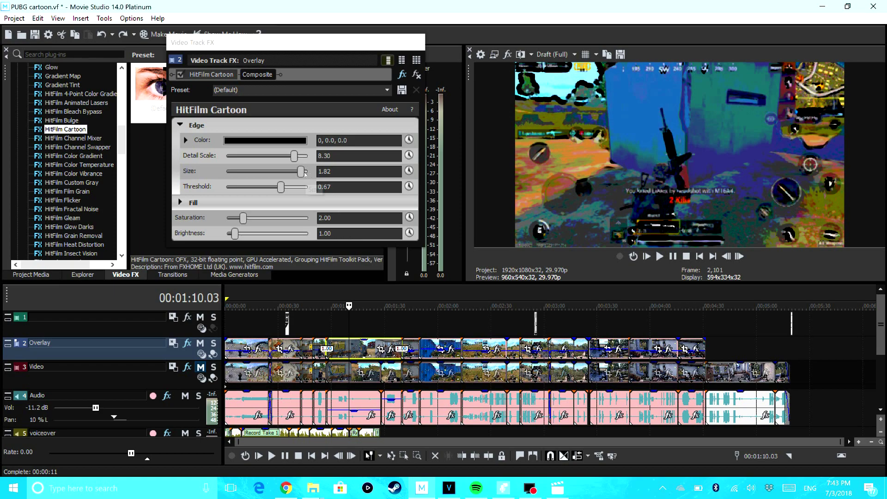
Reduce the edge Size to 0.97 and Detail Scale to 7.14, then close the settings window
left_click_drag(301, 172, 276, 187)
left_click(280, 187)
left_click_drag(292, 157, 285, 157)
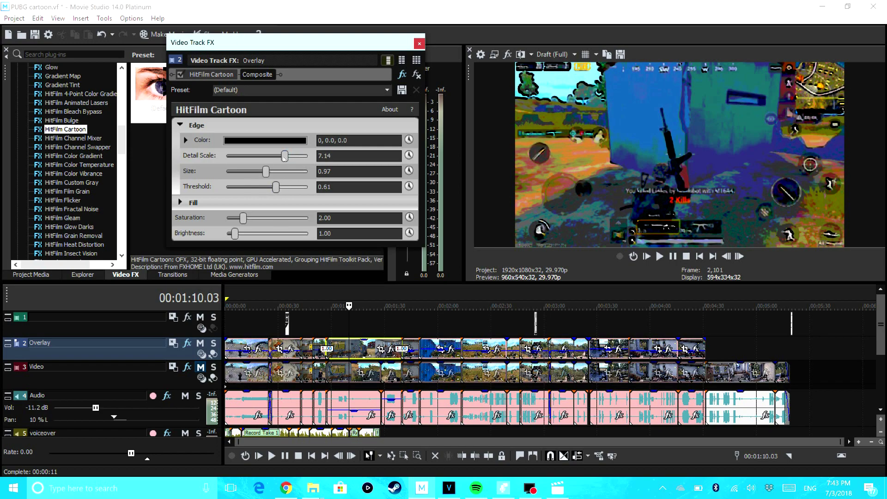
left_click(419, 42)
Preview the cartoon footage around 0:56 and 2:04, then mute the Overlay track
left_click_drag(326, 305, 356, 335)
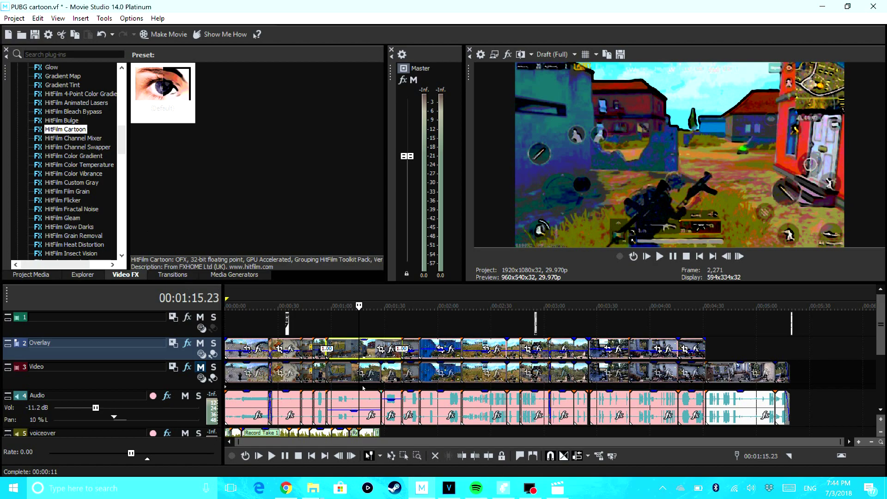
left_click(445, 323)
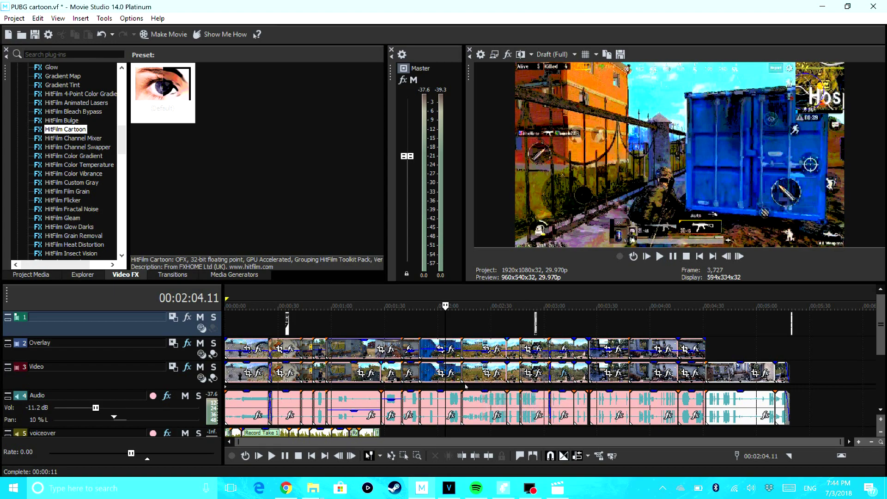
key("m")
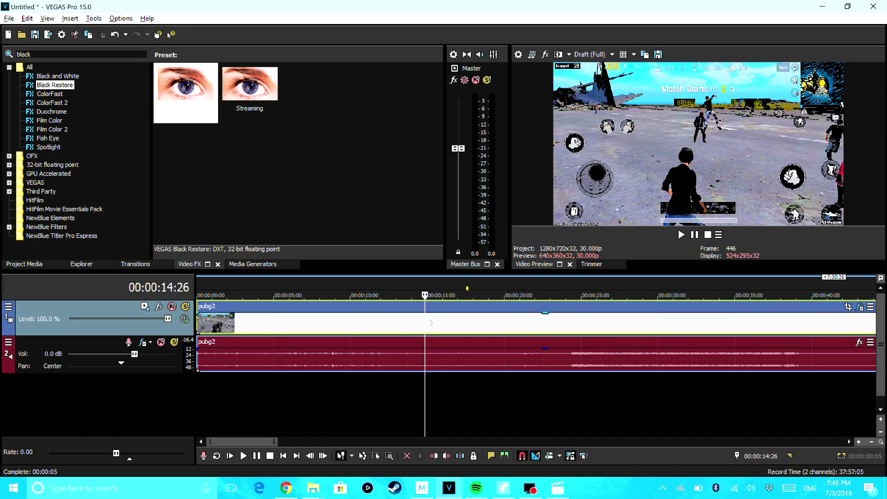
Compare the pubg2 cartoon look at 12 seconds with the Video track muted, then unmuted, and return to 1:10
left_click(382, 326)
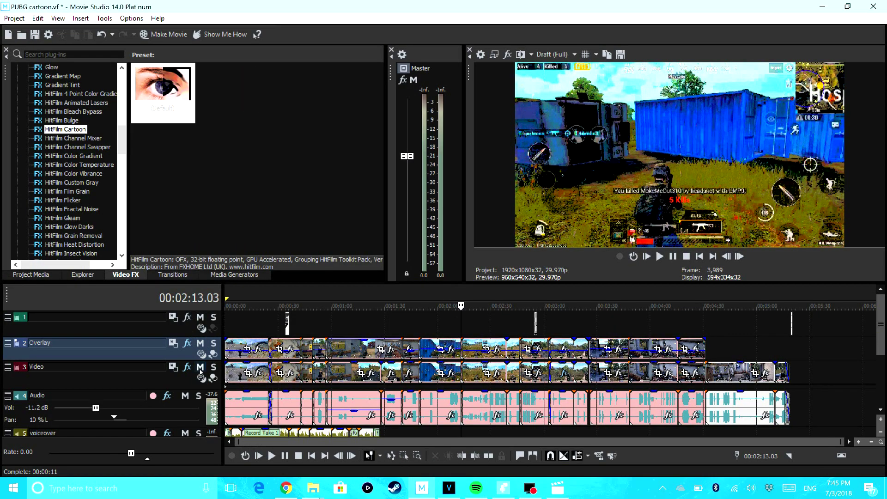
left_click(200, 369)
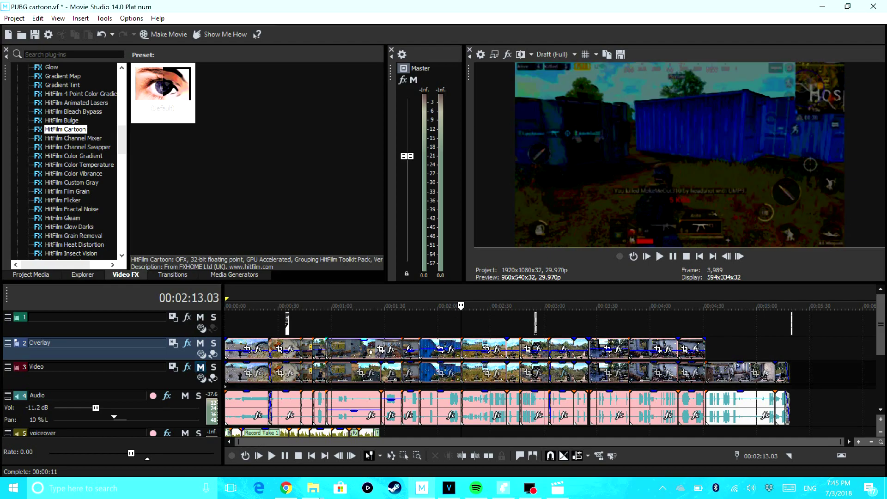
left_click(200, 368)
left_click(348, 328)
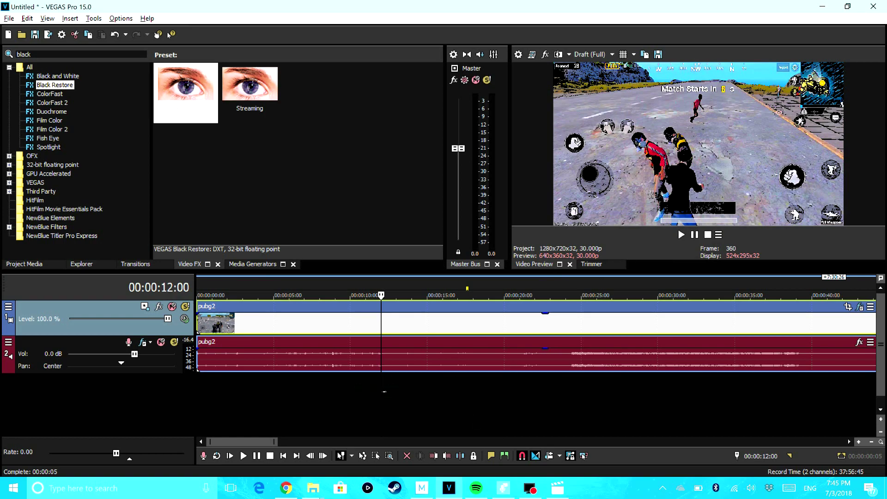
left_click_drag(384, 392, 344, 415)
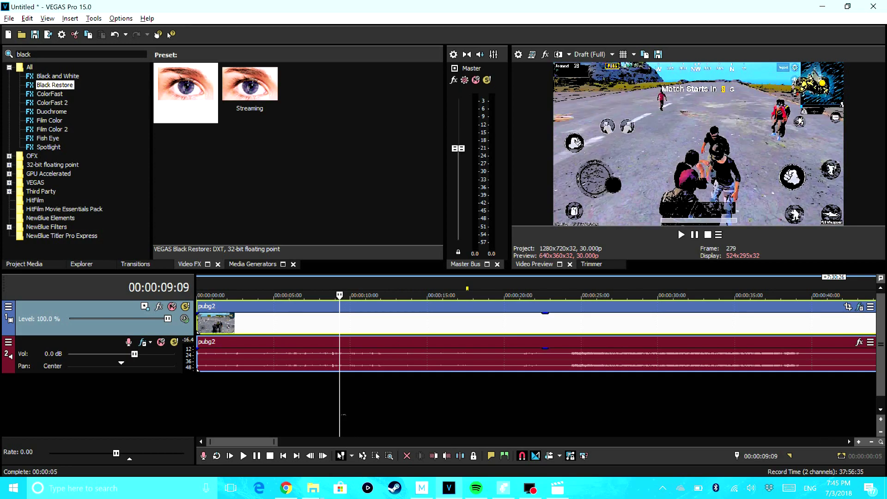
left_click(258, 400)
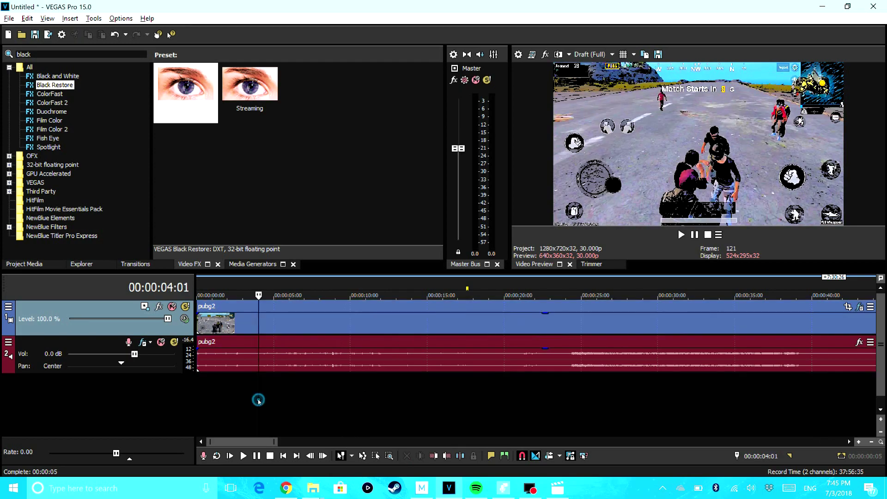
left_click(305, 403)
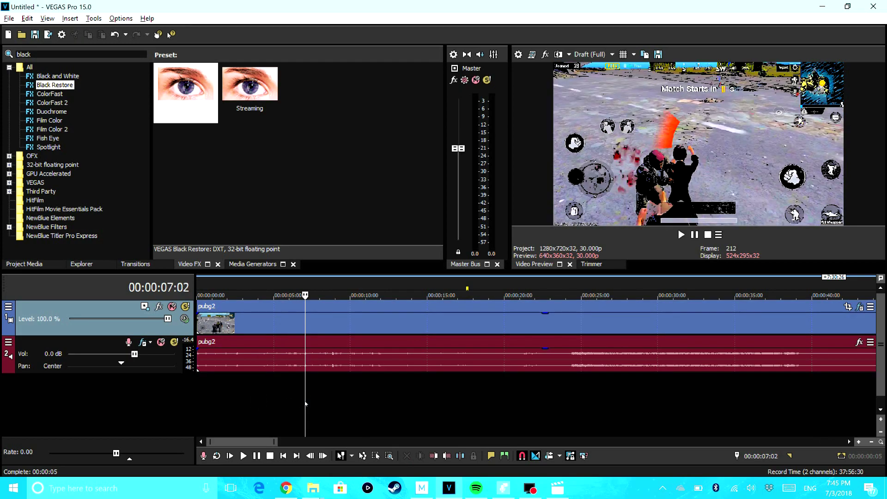
left_click(411, 405)
left_click(400, 405)
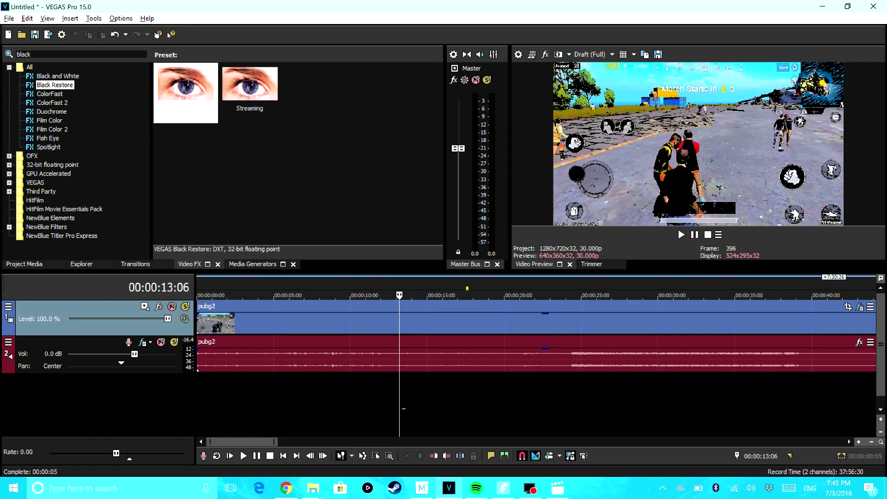